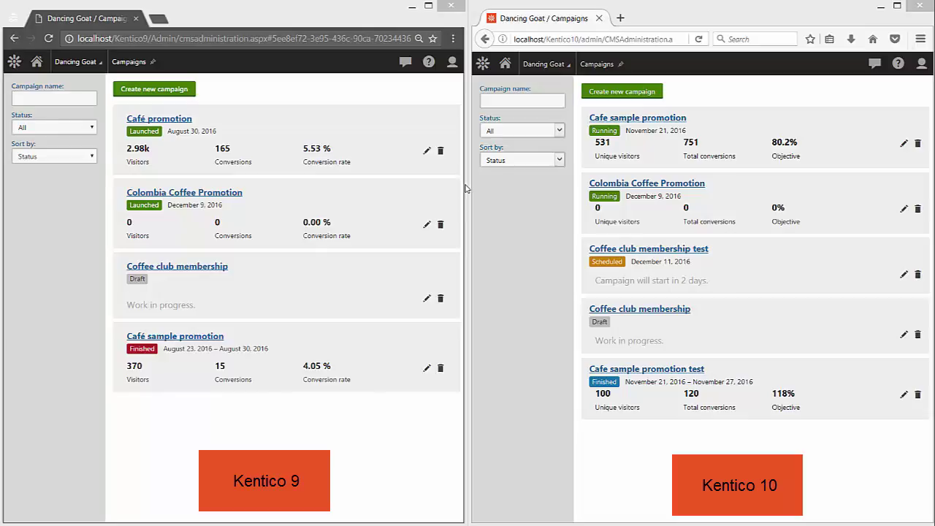
Open the Café promotion campaign report in the Kentico 9 window.
click(189, 128)
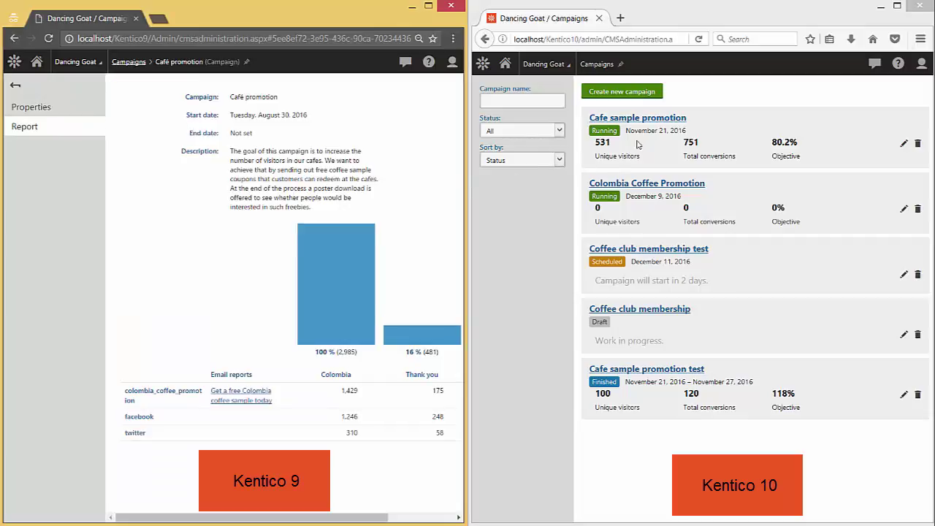
Open the Cafe sample promotion report in Kentico 10, then refocus the Kentico 9 window.
click(650, 119)
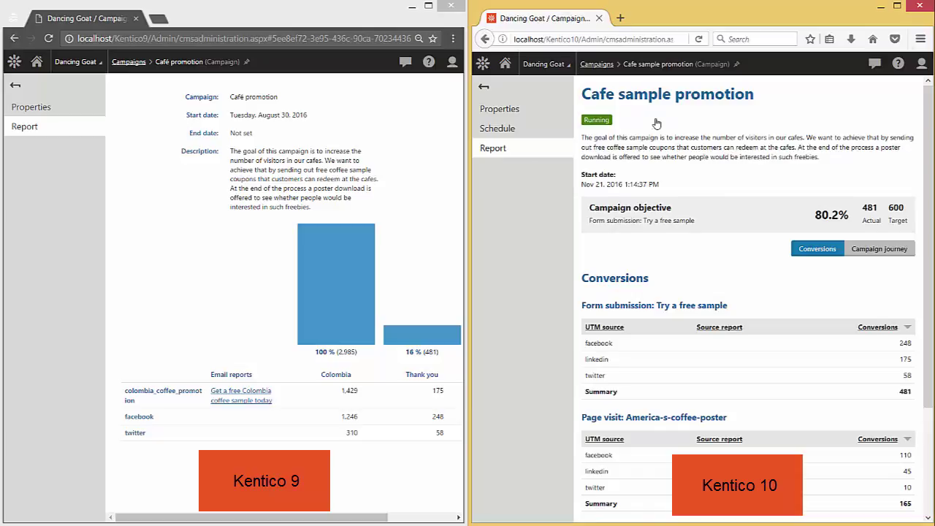
click(420, 172)
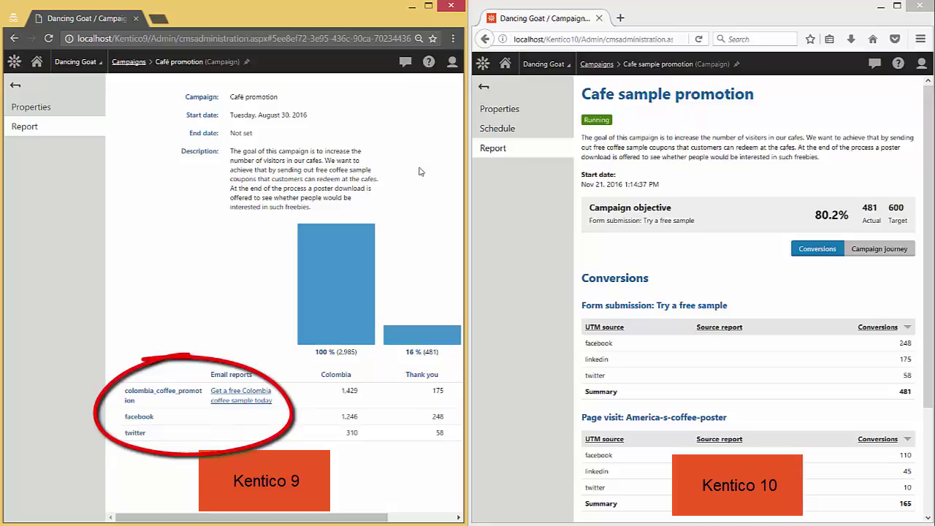
Scroll the Kentico 10 report down to the 80.2% objective and User registration (105) conversions.
click(625, 118)
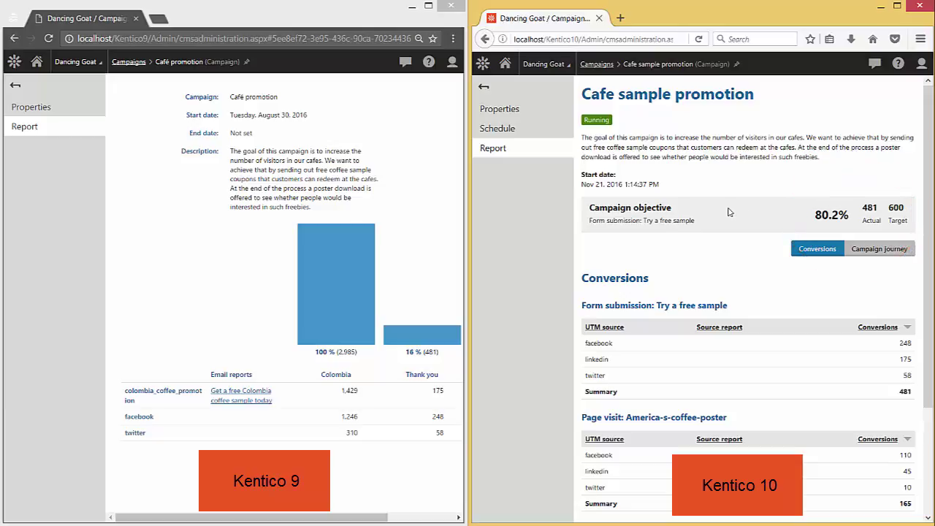
drag(928, 223, 929, 330)
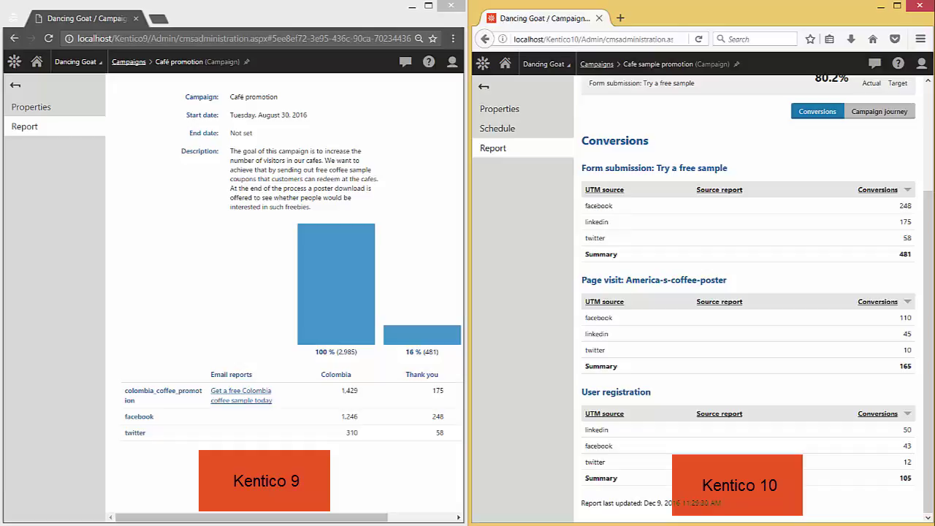
Switch the Kentico 10 report to the Campaign journey funnel (2985 → 481 → 165 visitors).
click(879, 113)
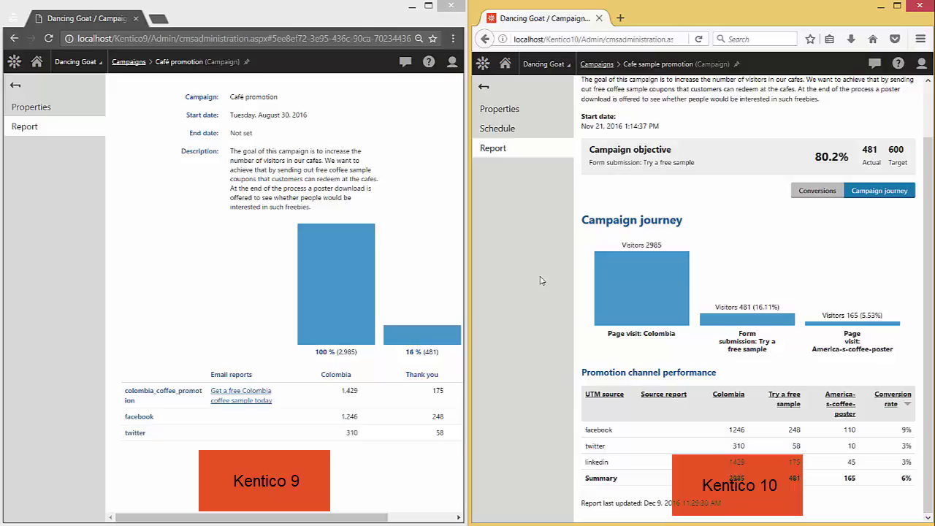
Review Kentico 10 campaign properties: three conversions, three-step journey, 600 form-submission objective.
click(537, 117)
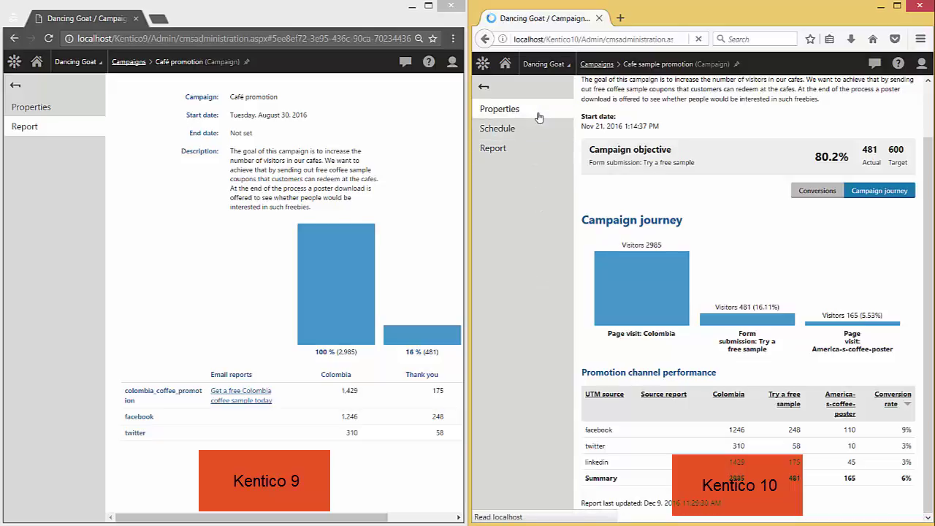
scroll(930, 143, down, 3)
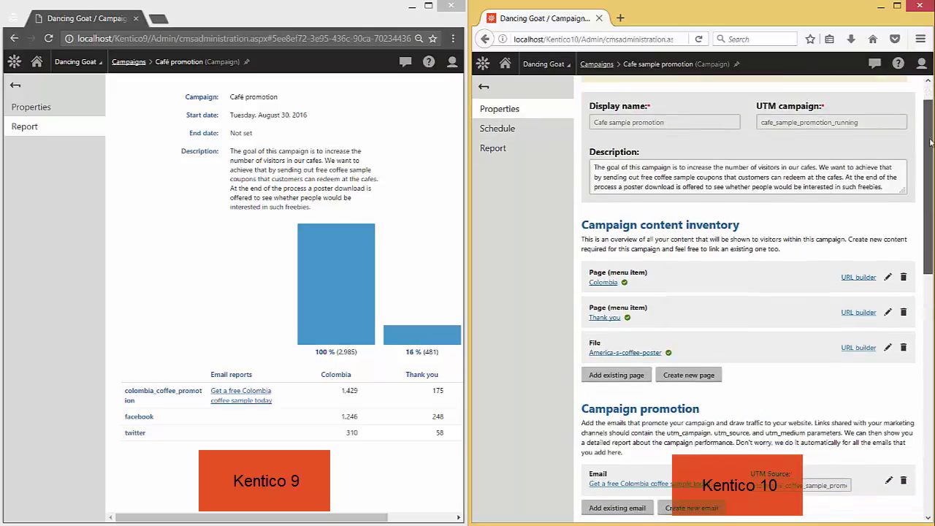
scroll(930, 143, down, 3)
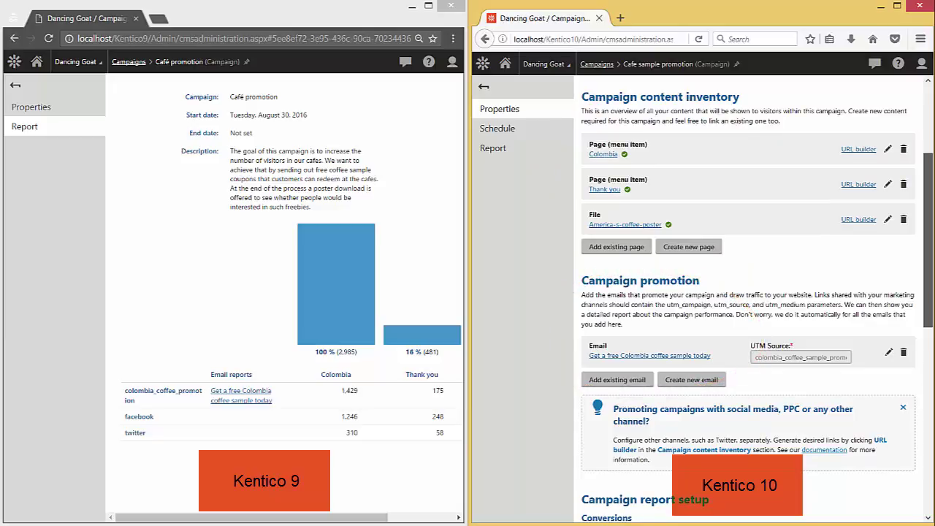
scroll(925, 233, down, 2)
drag(926, 232, 918, 373)
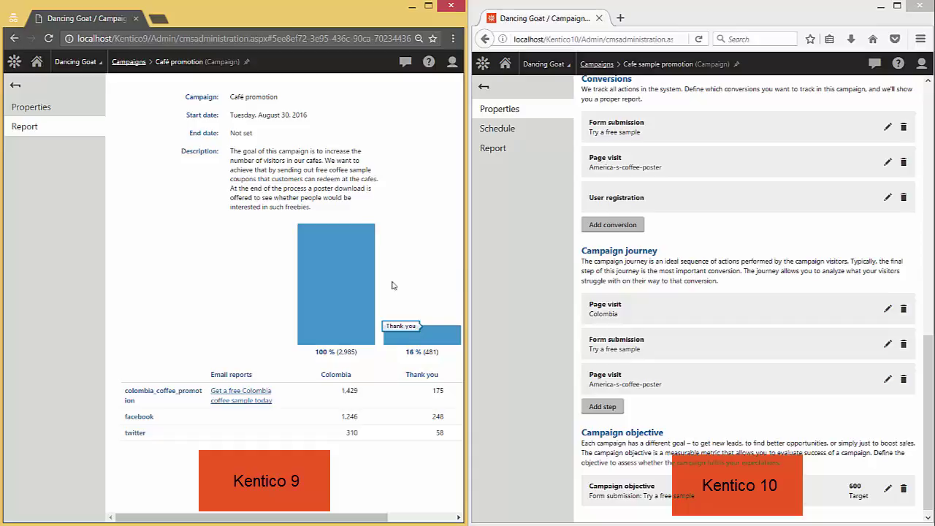
Finish the Café promotion campaign from its Properties in Kentico 9.
click(48, 110)
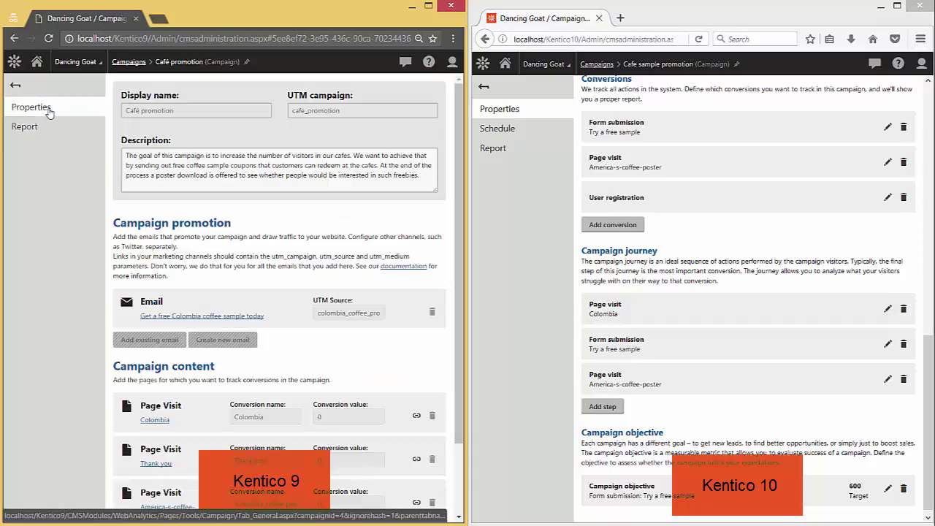
scroll(456, 162, down, 2)
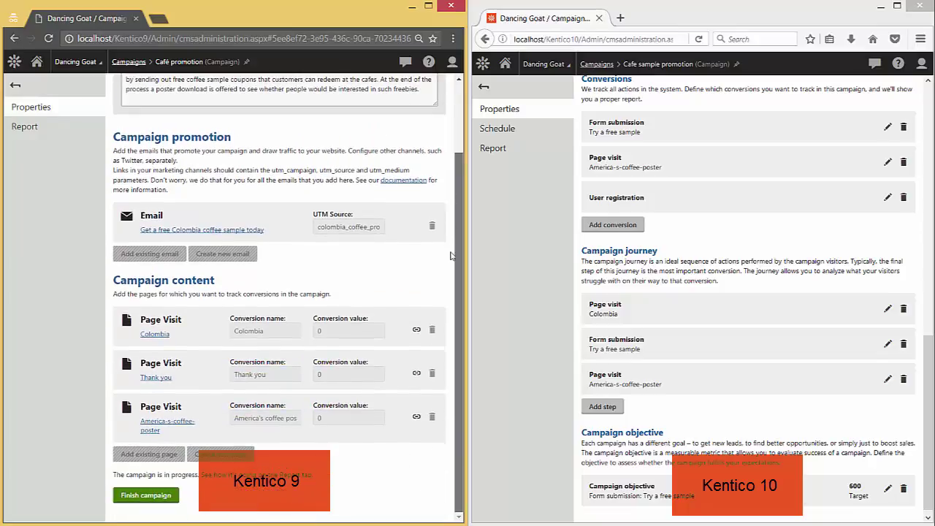
click(165, 503)
click(276, 127)
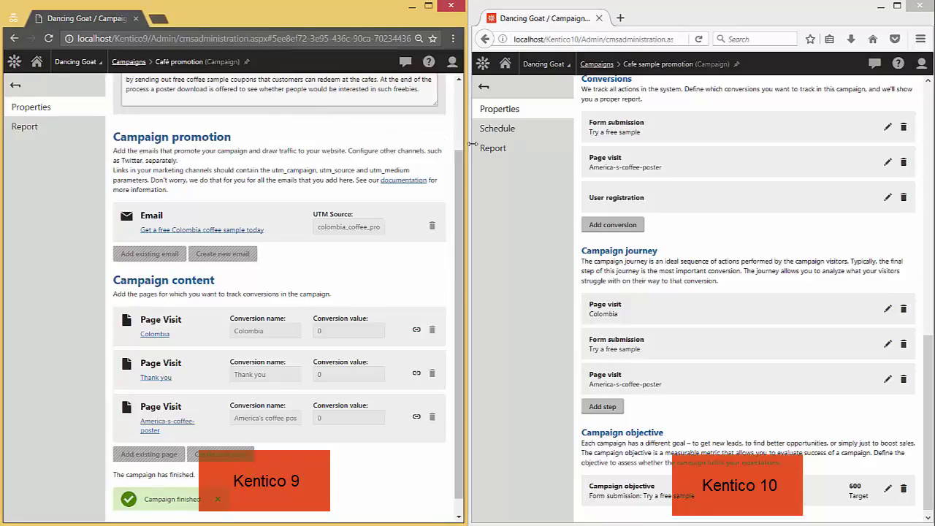
Finish the Kentico 10 Cafe sample promotion immediately and return to its campaign list.
click(556, 178)
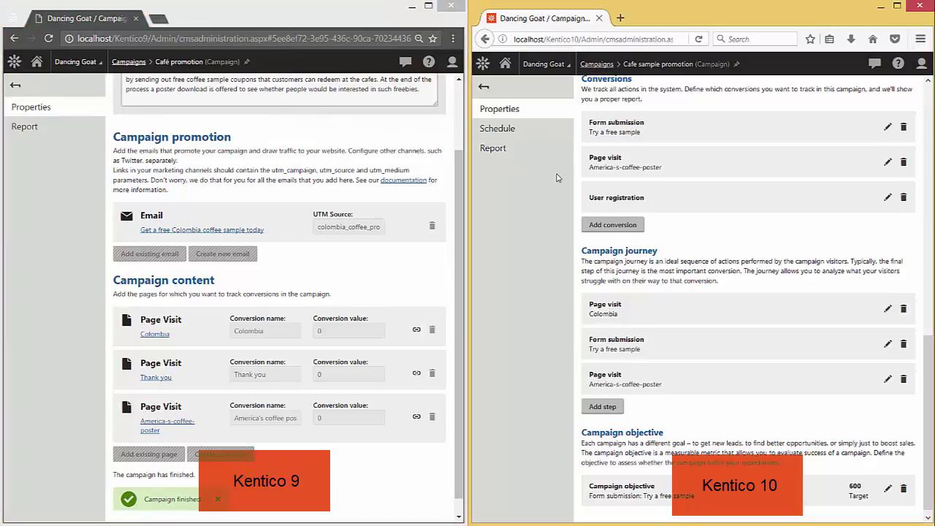
click(538, 136)
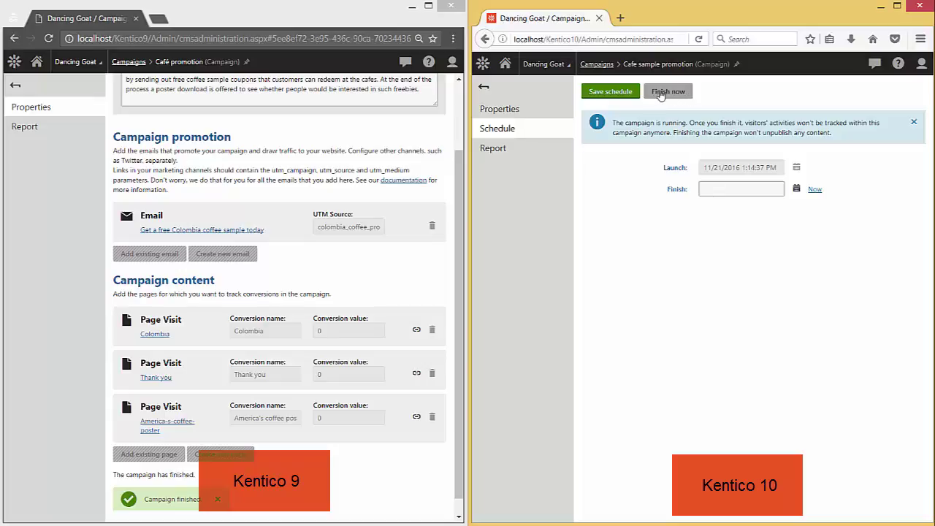
click(685, 98)
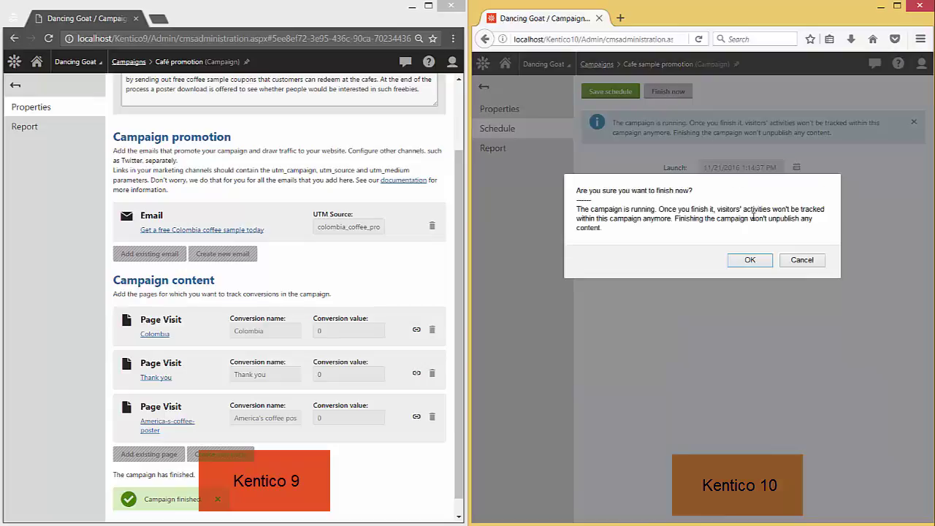
click(759, 260)
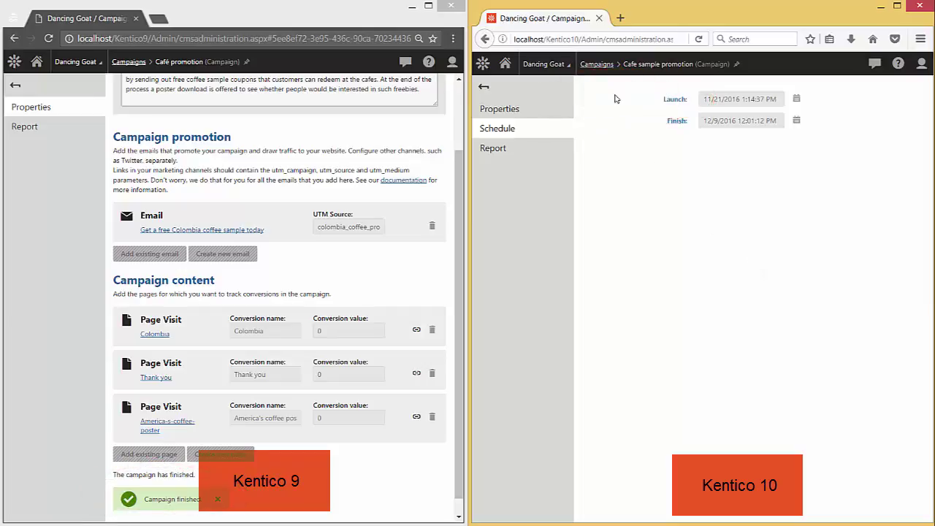
click(599, 64)
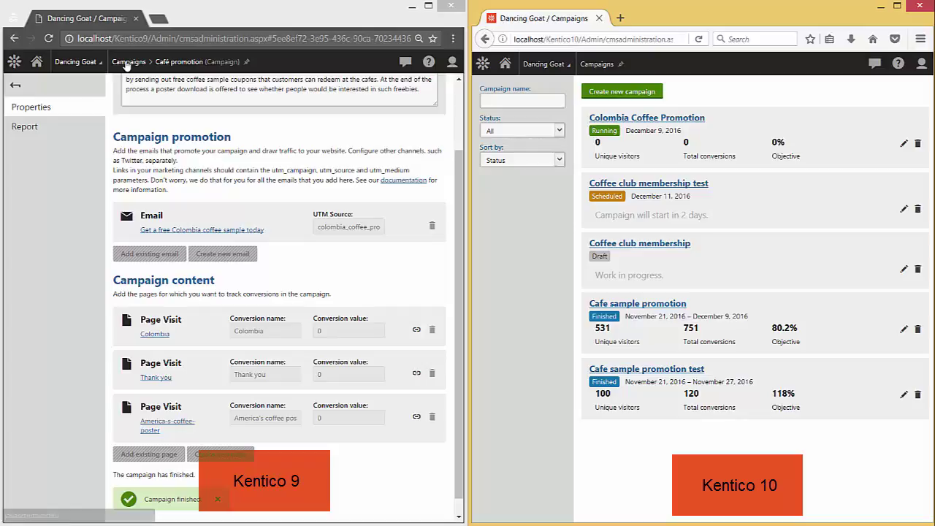
Open Café sample promotion in Kentico 9, the test report in Kentico 10, and the Colombia coffee email report.
click(128, 63)
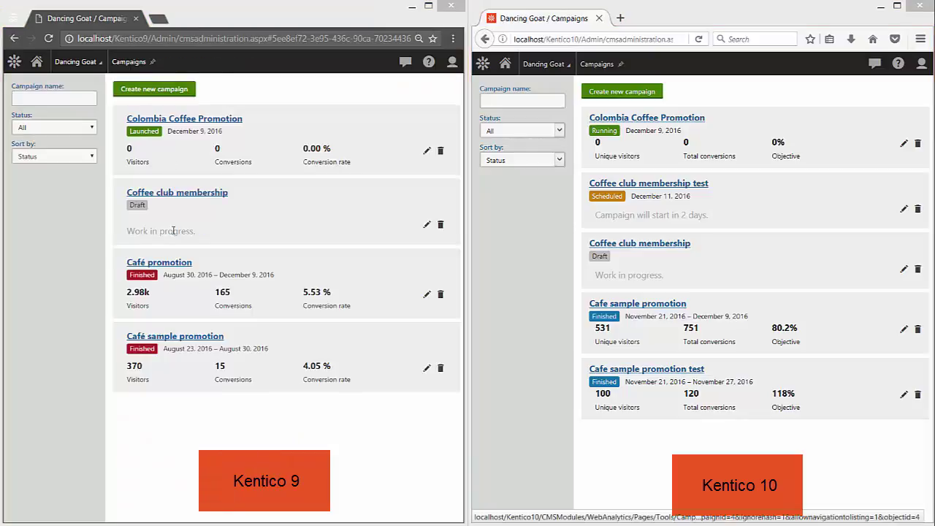
click(174, 338)
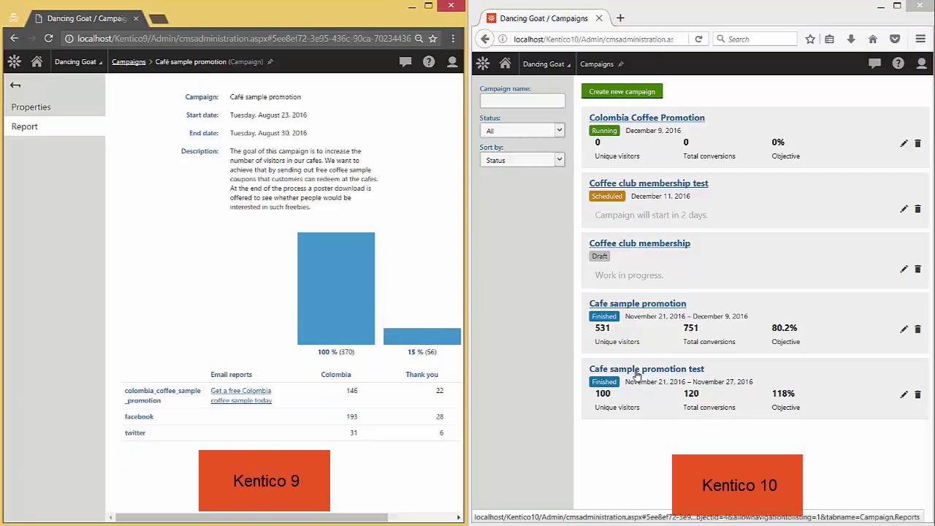
click(636, 371)
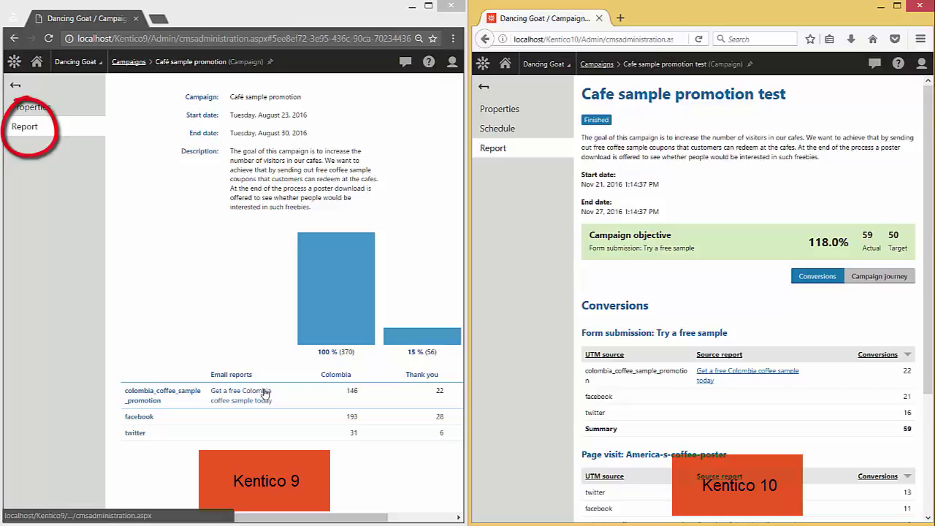
click(264, 393)
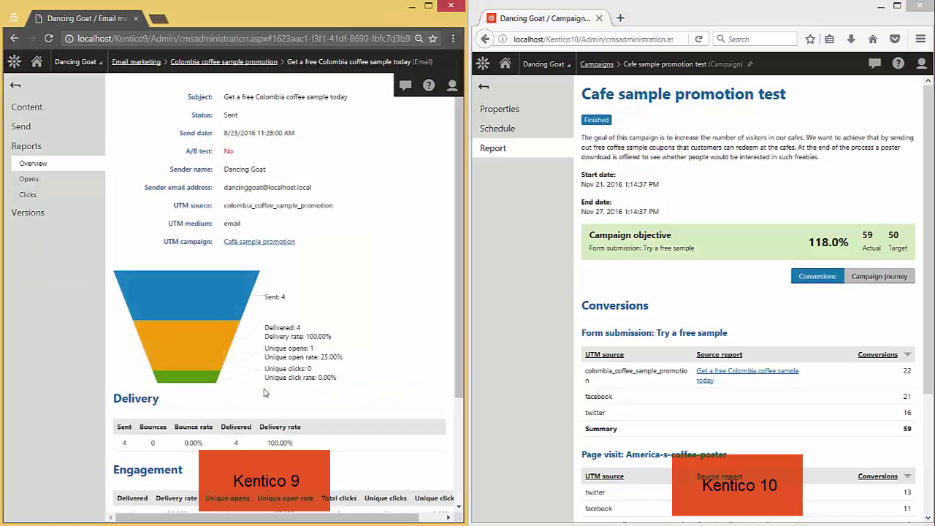
Open the Kentico 10 Colombia coffee email report from the journey's Source link and review its 98 sends.
click(835, 310)
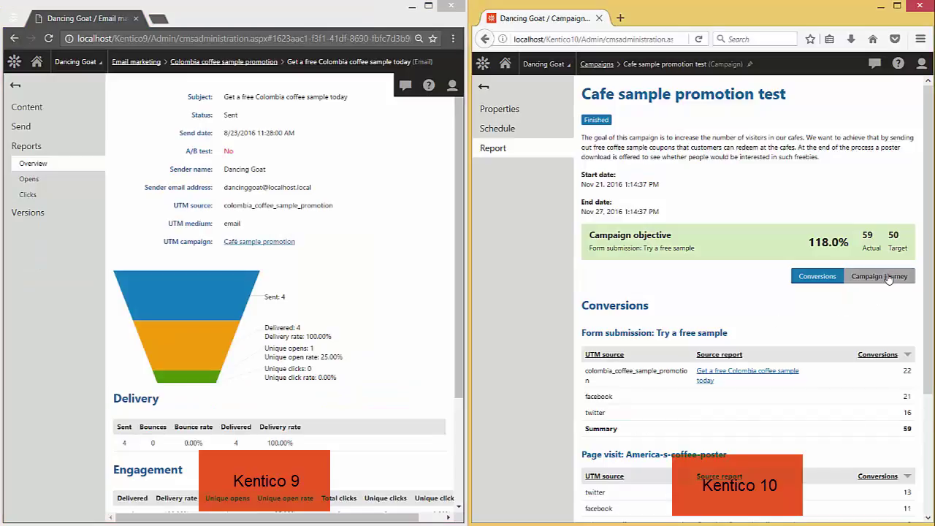
click(889, 280)
scroll(929, 267, down, 3)
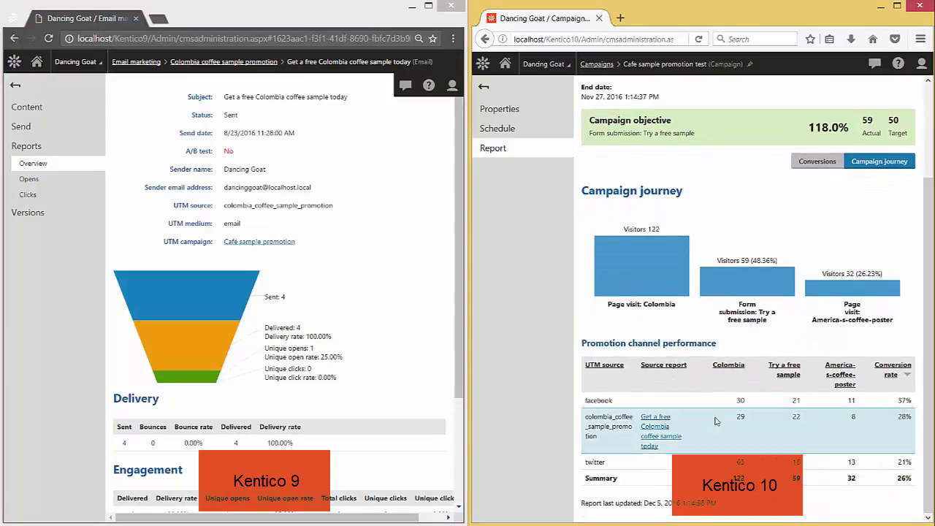
click(648, 441)
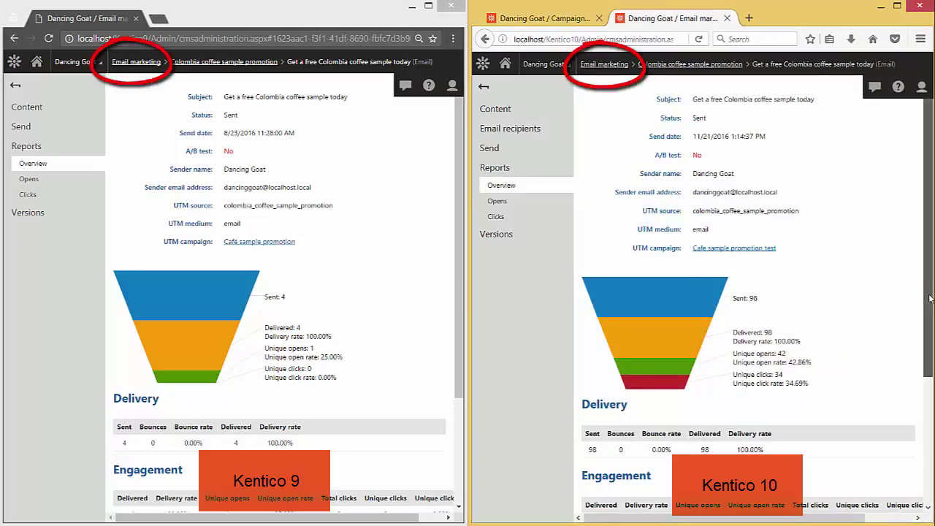
drag(930, 298, 931, 436)
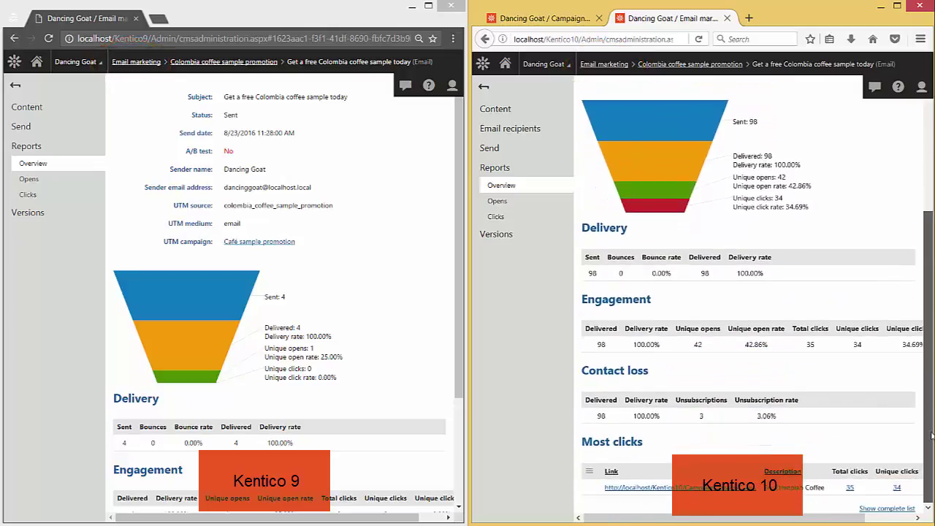